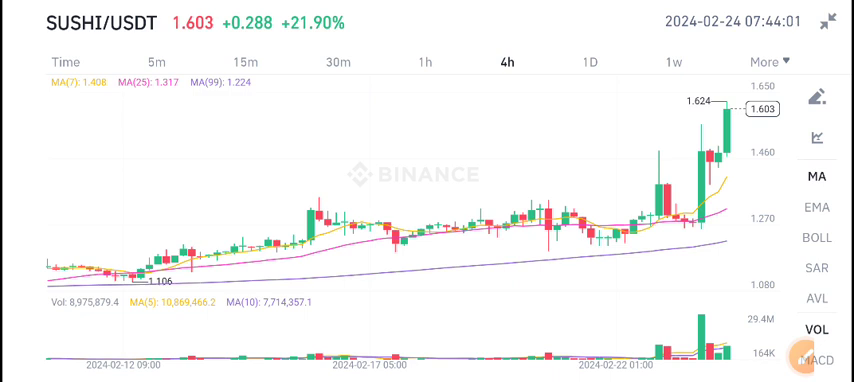
Step: Drag the SUSHI/USDT 4h chart left to focus on the recent candles near 1.60
drag(650, 200, 480, 200)
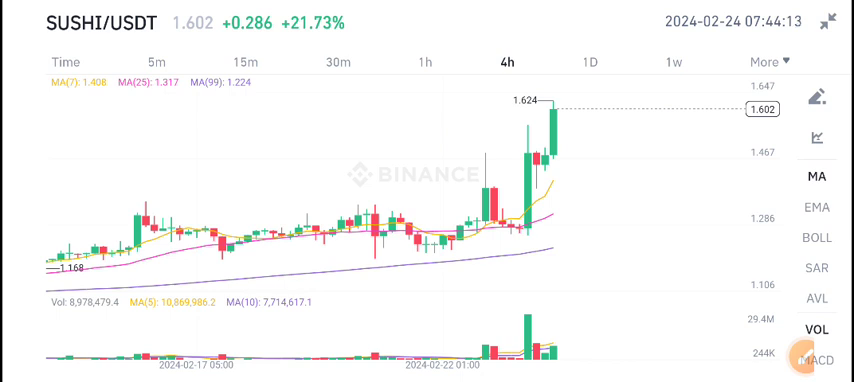
scroll(300, 200, up, 3)
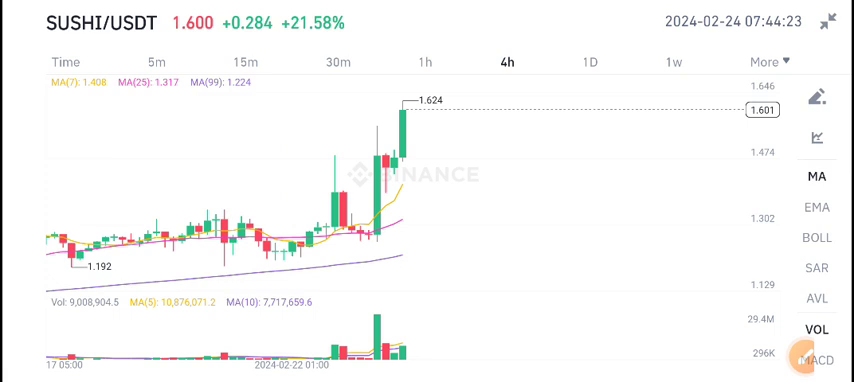
click(788, 355)
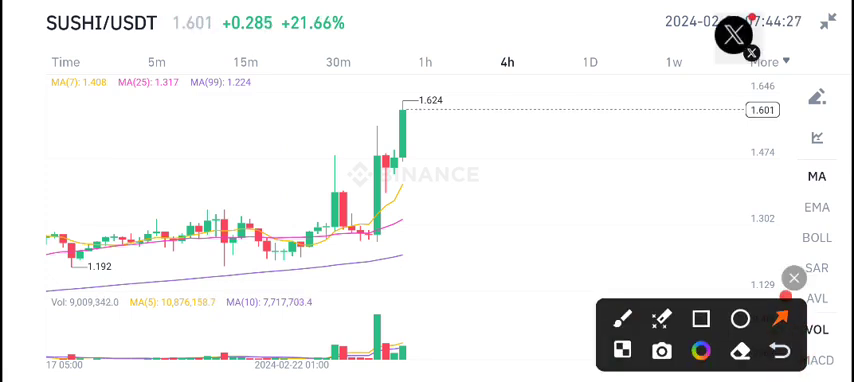
drag(278, 152, 290, 42)
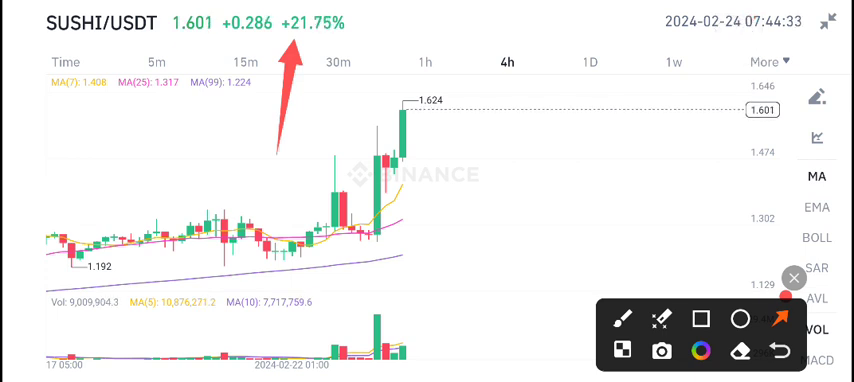
drag(450, 168, 418, 118)
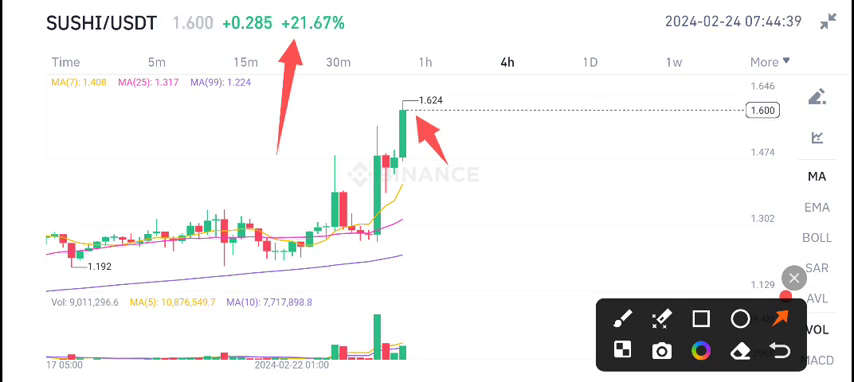
click(623, 319)
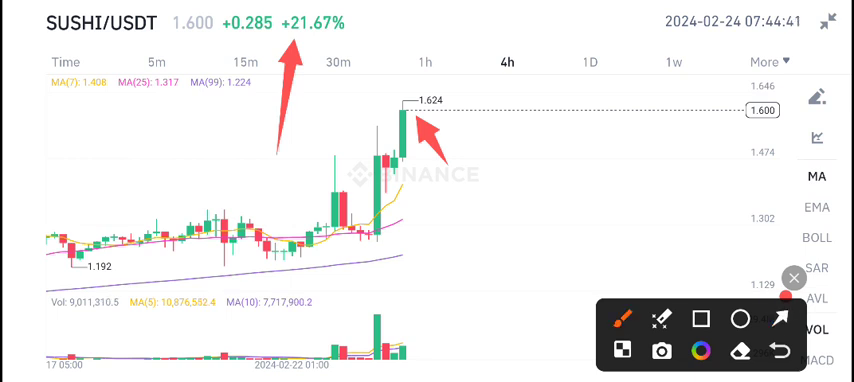
drag(352, 133, 430, 126)
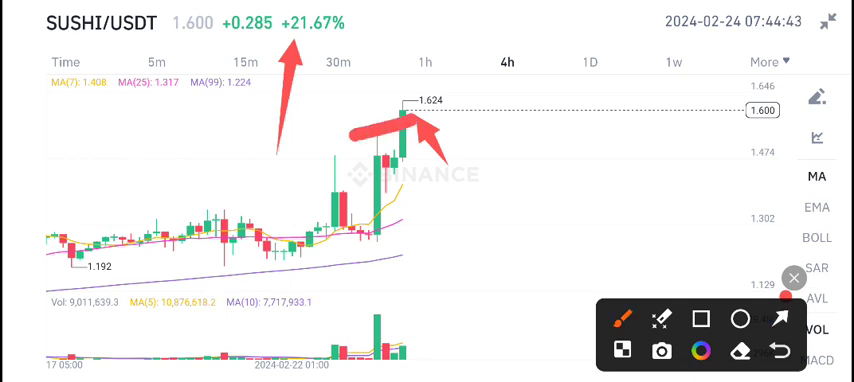
click(793, 277)
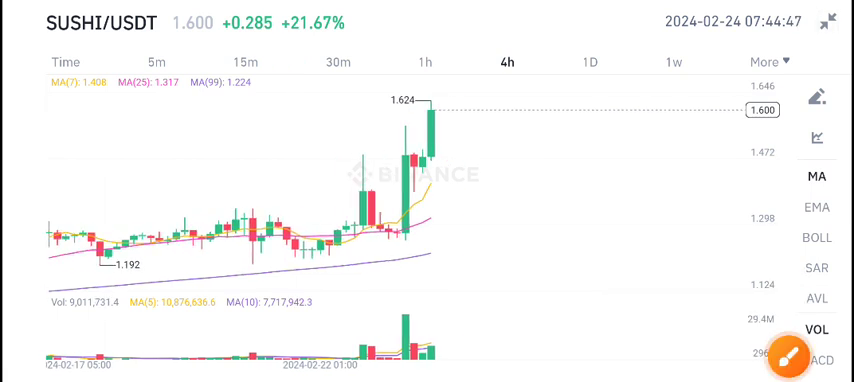
Step: Shift the 4h chart right to reveal slightly earlier candles
drag(300, 200, 355, 200)
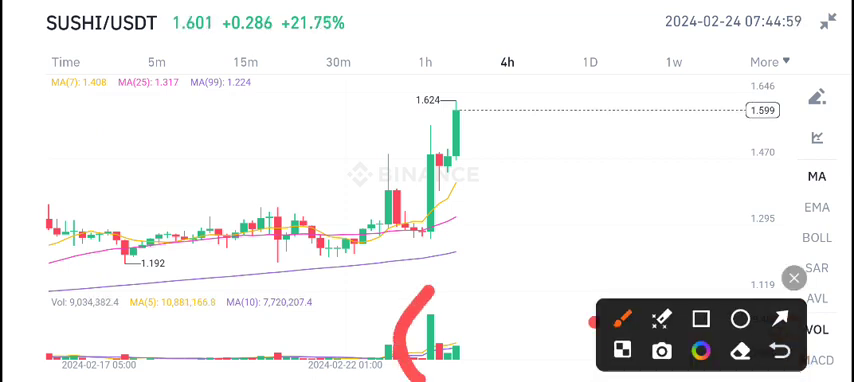
Step: Draw a red freehand loop around the latest tall volume bars
drag(420, 370, 500, 360)
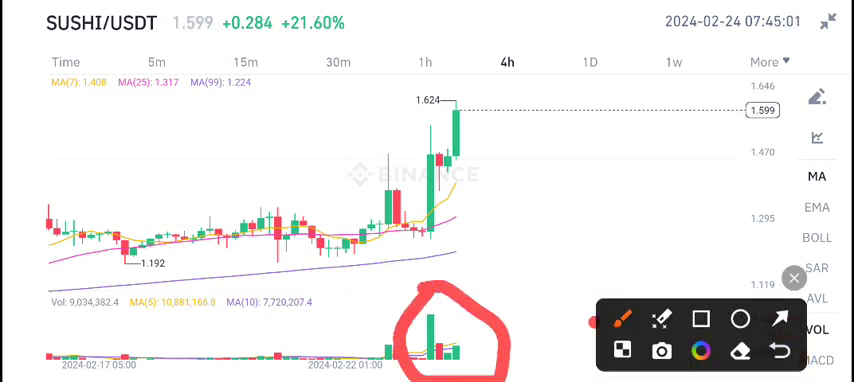